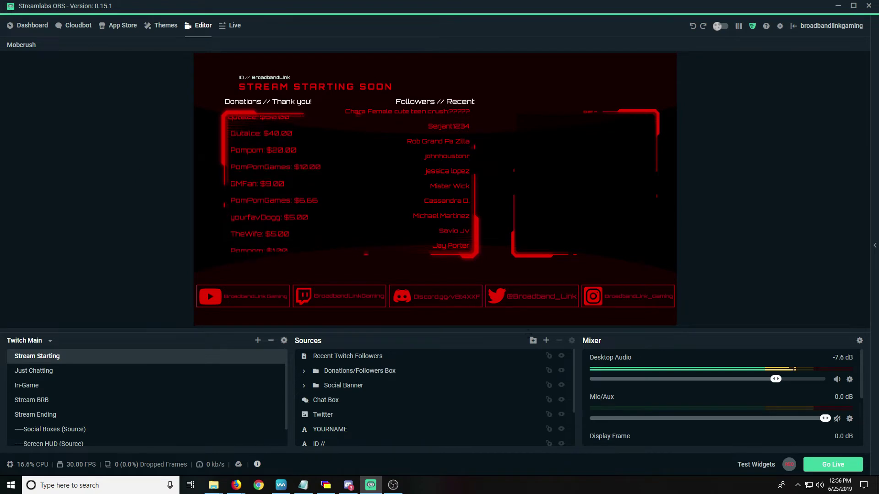
Step: Create a new Media Source named '10 minute countdown' in the Stream Starting scene
{"action": "left_click", "coordinate": [546, 341]}
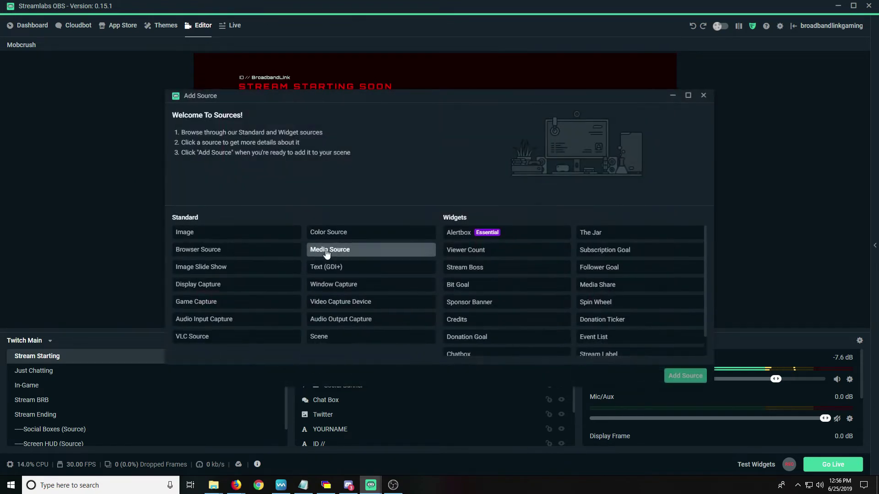
{"action": "left_click", "coordinate": [338, 253]}
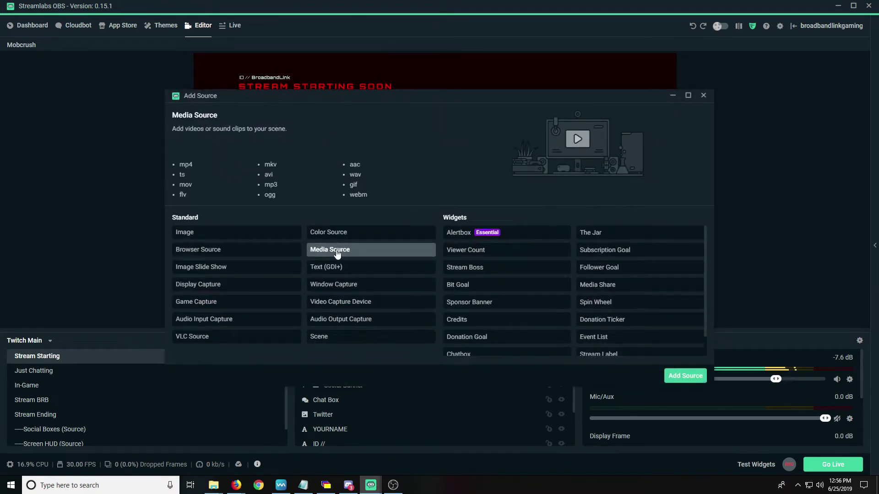
{"action": "left_click", "coordinate": [680, 377]}
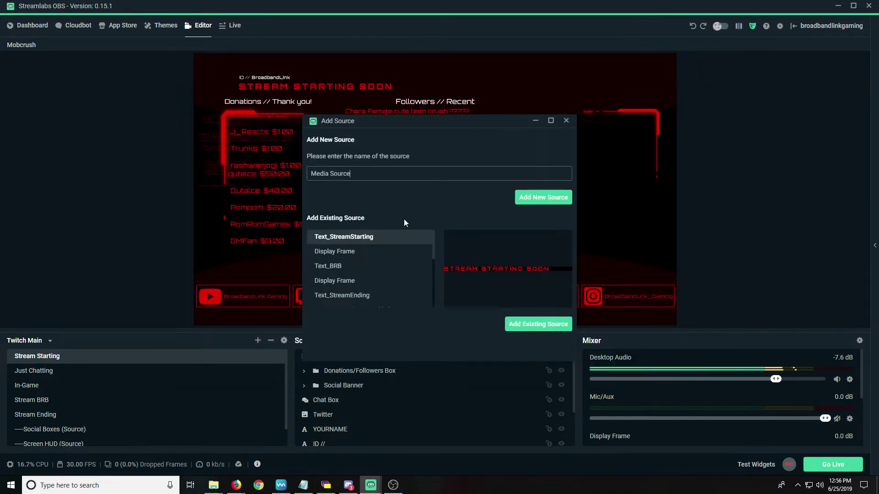
{"action": "key", "text": "BackSpace"}
{"action": "key", "text": "BackSpace"}
{"action": "key", "text": "BackSpace"}
{"action": "key", "text": "BackSpace"}
{"action": "key", "text": "BackSpace"}
{"action": "key", "text": "BackSpace"}
{"action": "key", "text": "BackSpace"}
{"action": "key", "text": "BackSpace"}
{"action": "key", "text": "BackSpace"}
{"action": "key", "text": "BackSpace"}
{"action": "key", "text": "BackSpace"}
{"action": "key", "text": "BackSpace"}
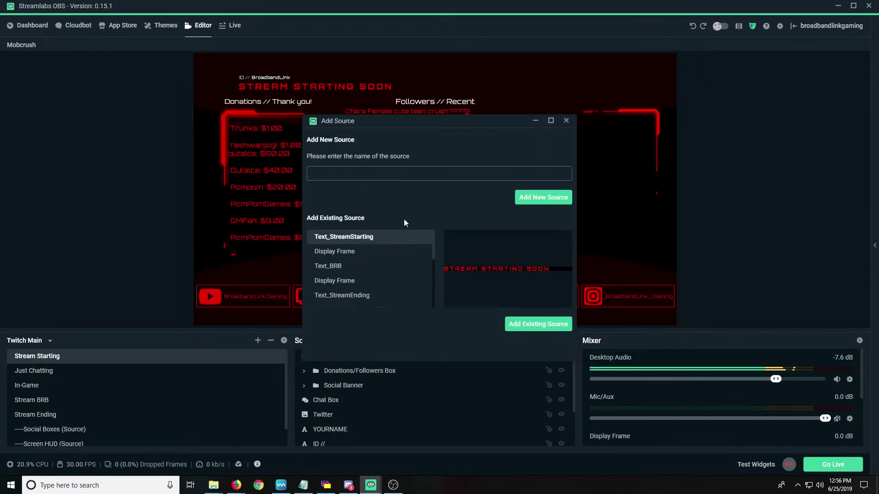
{"action": "type", "text": "10 minute countdown"}
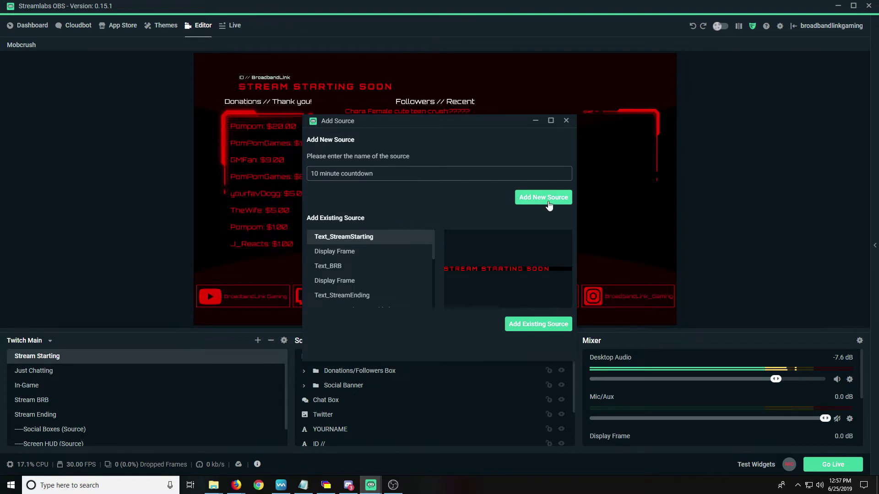
{"action": "left_click", "coordinate": [548, 201]}
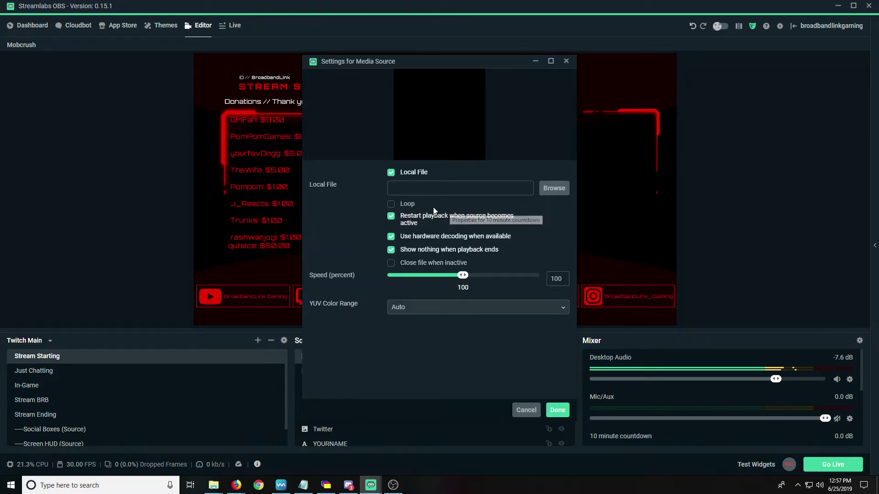
Step: Set the source's local file to 'ten 30 countdown' from Streaming stuff > Videos for Stream
{"action": "left_click", "coordinate": [552, 190]}
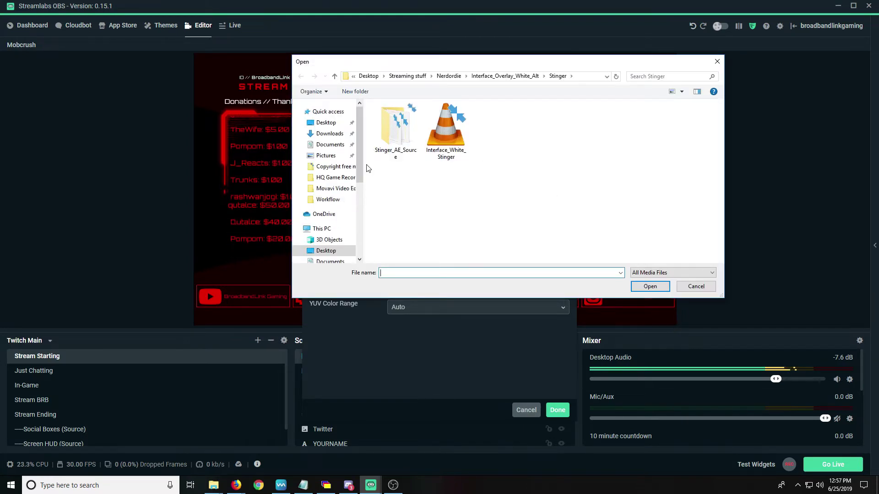
{"action": "left_click", "coordinate": [410, 76]}
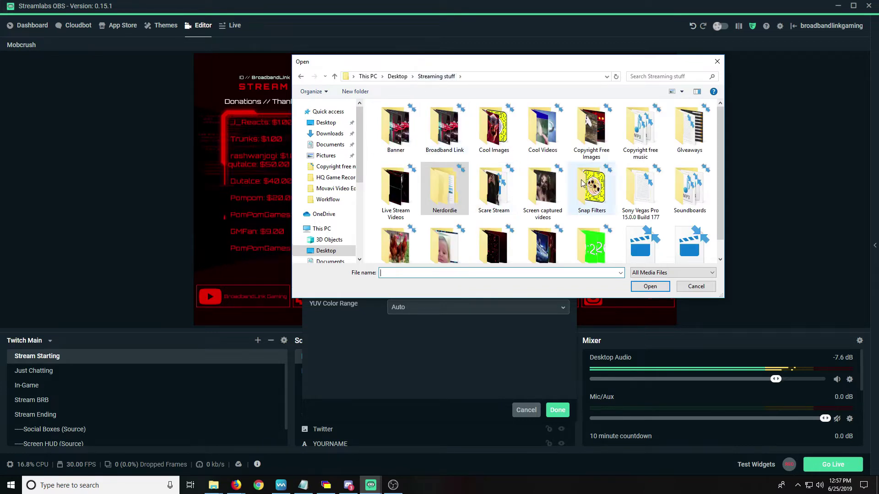
{"action": "scroll", "coordinate": [581, 182], "scroll_direction": "down", "scroll_amount": 2}
{"action": "double_click", "coordinate": [591, 224]}
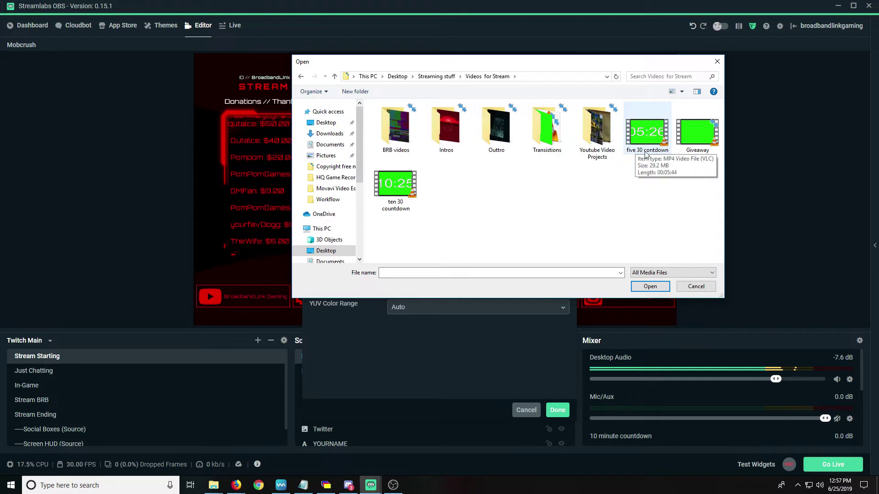
{"action": "left_click", "coordinate": [394, 193]}
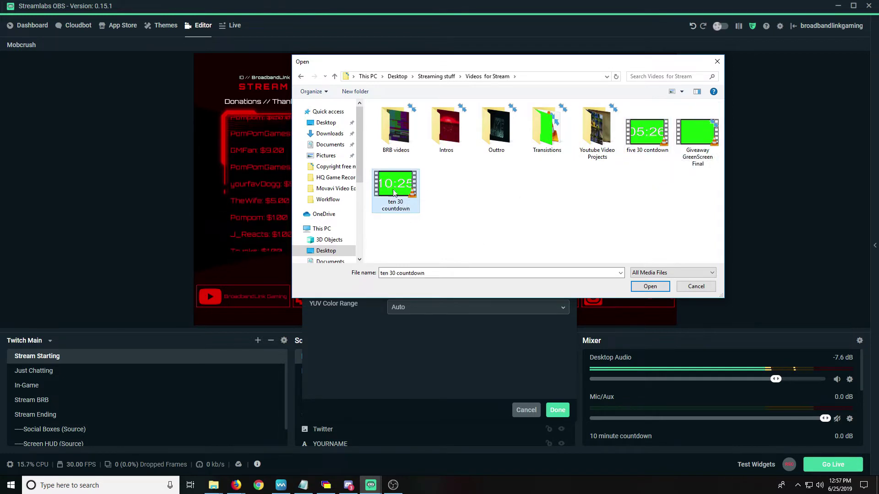
{"action": "left_click", "coordinate": [647, 285]}
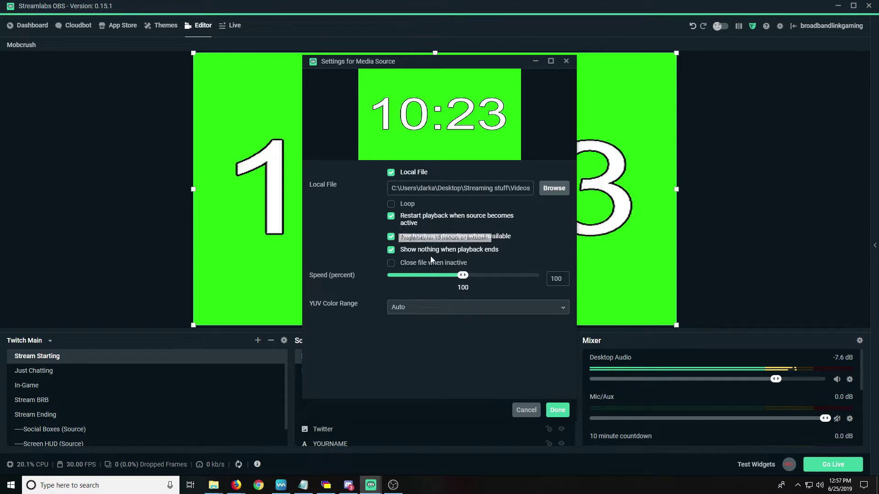
{"action": "left_click", "coordinate": [557, 411]}
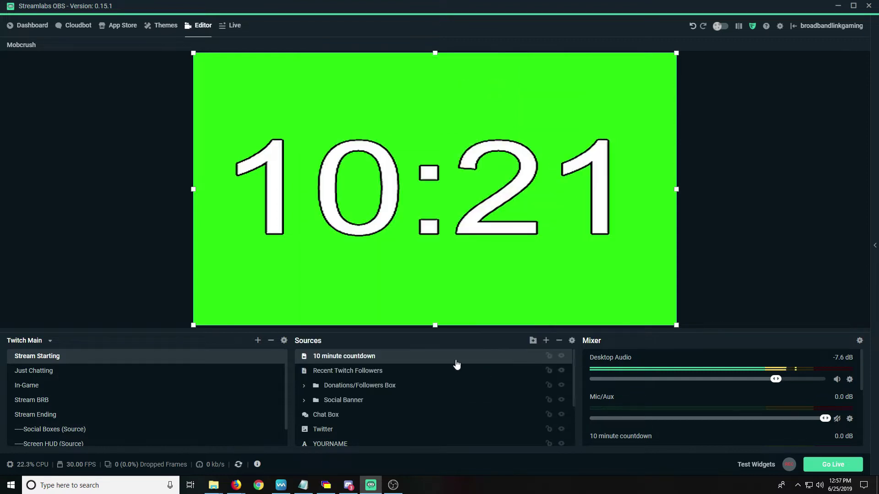
Step: Add a Chroma Key filter to the 10 minute countdown, leaving only the white timer visible
{"action": "right_click", "coordinate": [366, 358]}
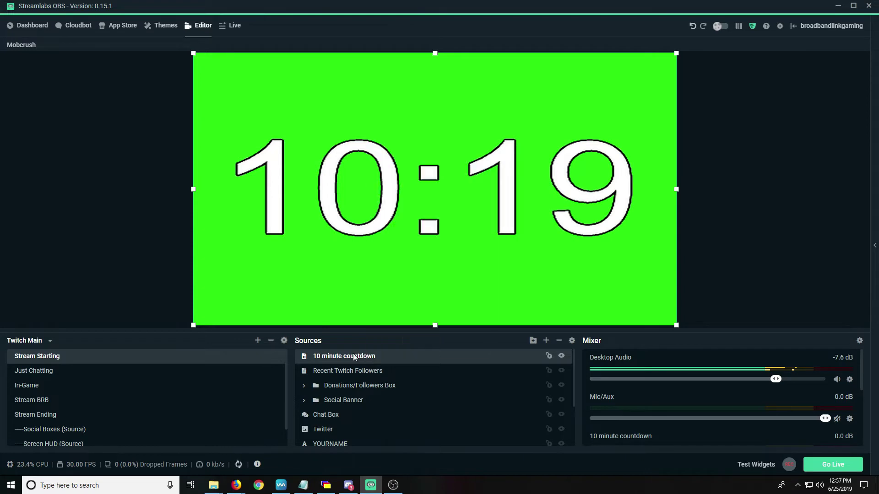
{"action": "right_click", "coordinate": [366, 358]}
{"action": "right_click", "coordinate": [366, 358]}
{"action": "left_click", "coordinate": [394, 268]}
{"action": "left_click", "coordinate": [267, 202]}
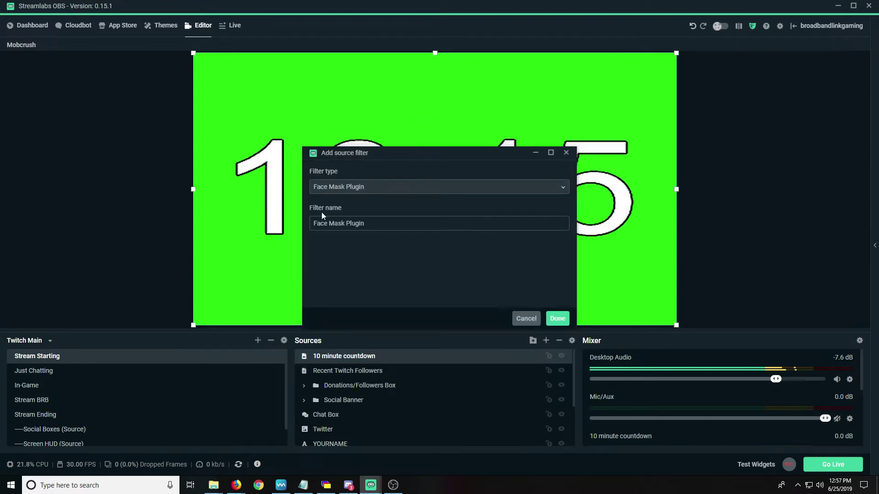
{"action": "left_click", "coordinate": [408, 186]}
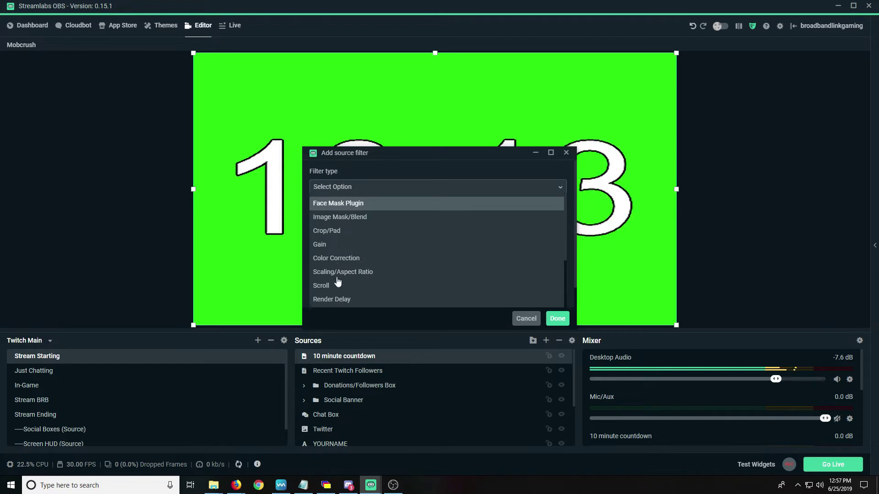
{"action": "scroll", "coordinate": [359, 249], "scroll_direction": "down", "scroll_amount": 3}
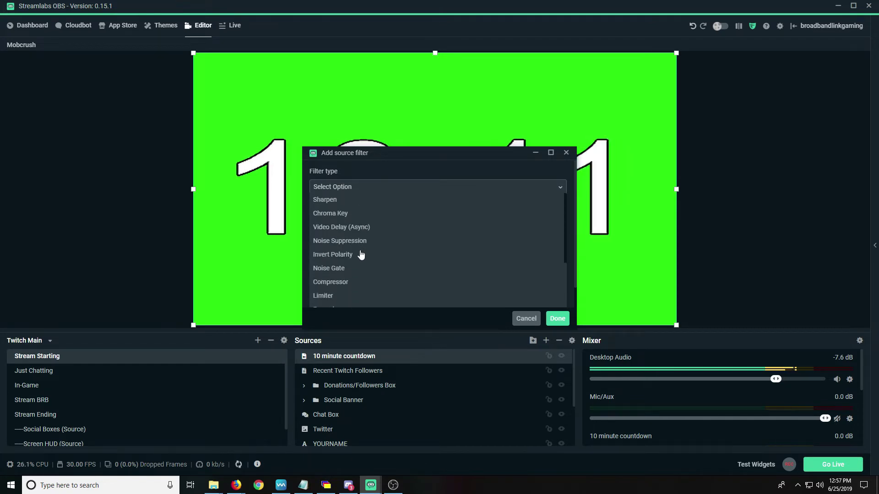
{"action": "left_click", "coordinate": [331, 213]}
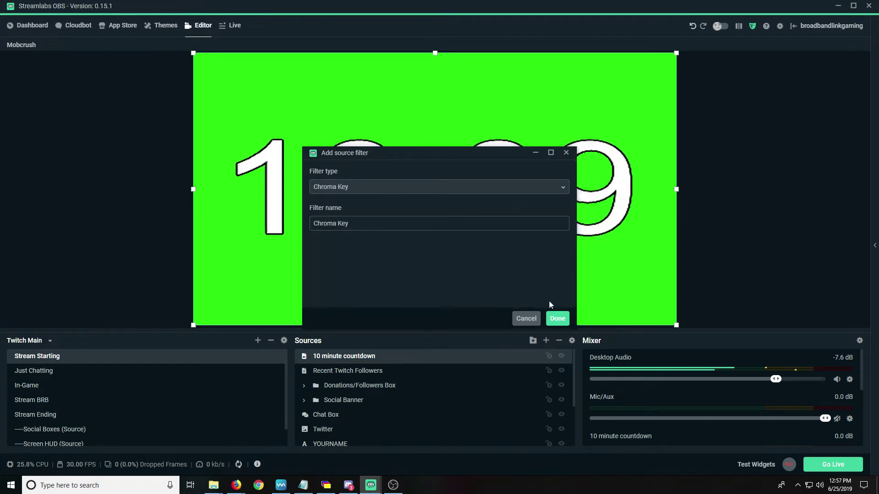
{"action": "left_click", "coordinate": [557, 319]}
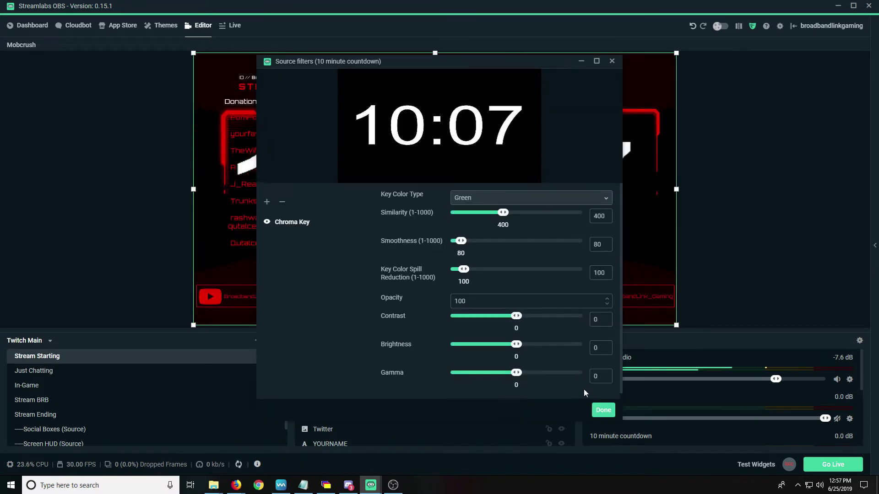
{"action": "left_click", "coordinate": [602, 408]}
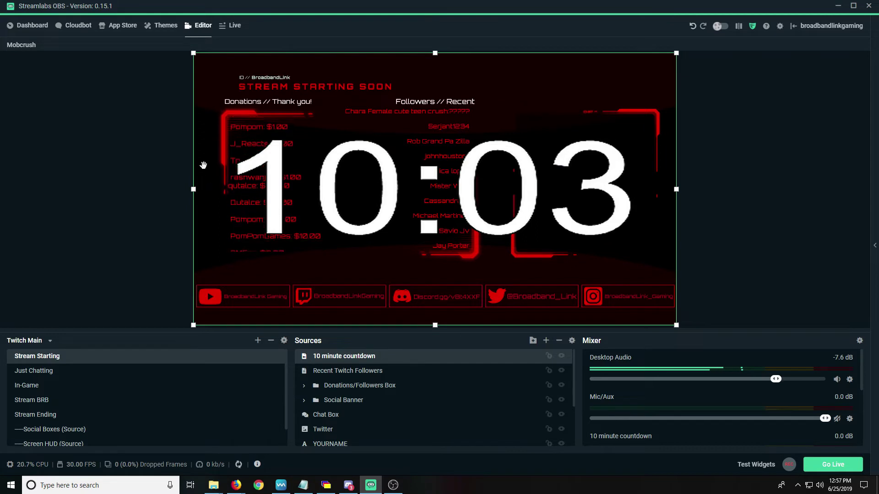
Step: Scale the countdown down at top centre above Followers // Recent, then toggle its visibility to restart it
{"action": "left_click_drag", "start_coordinate": [194, 56], "coordinate": [495, 224]}
{"action": "left_click_drag", "start_coordinate": [548, 280], "coordinate": [464, 120]}
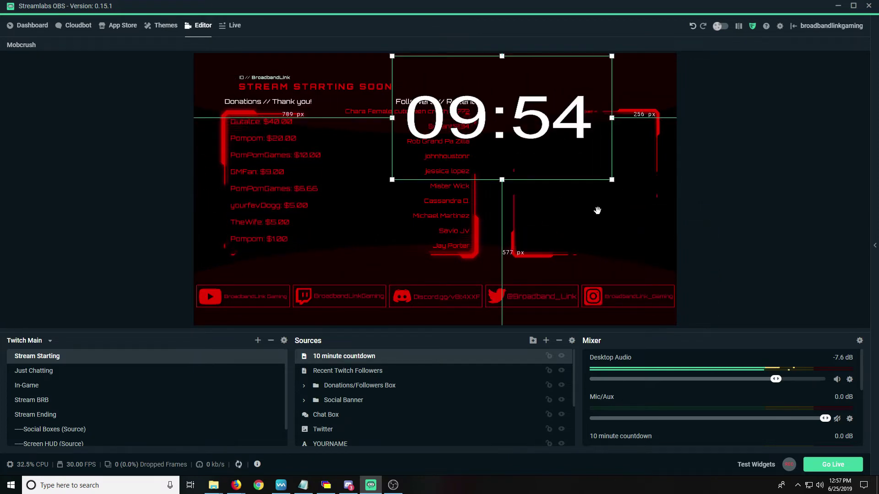
{"action": "left_click_drag", "start_coordinate": [611, 179], "coordinate": [462, 94]}
{"action": "left_click", "coordinate": [715, 177]}
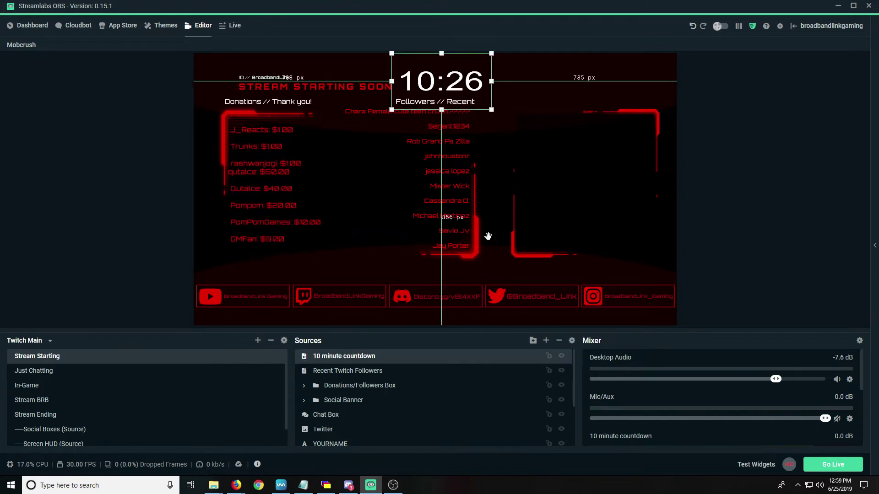
{"action": "left_click", "coordinate": [562, 357]}
{"action": "left_click", "coordinate": [562, 357]}
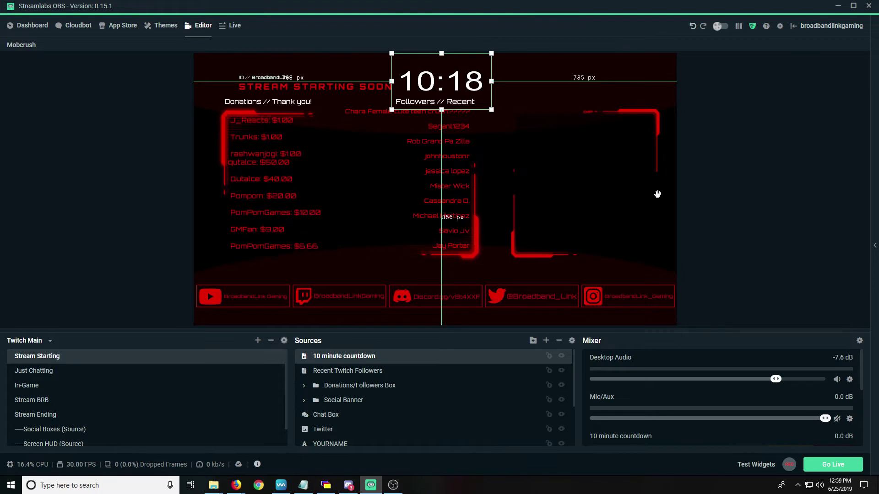
{"action": "right_click", "coordinate": [356, 360]}
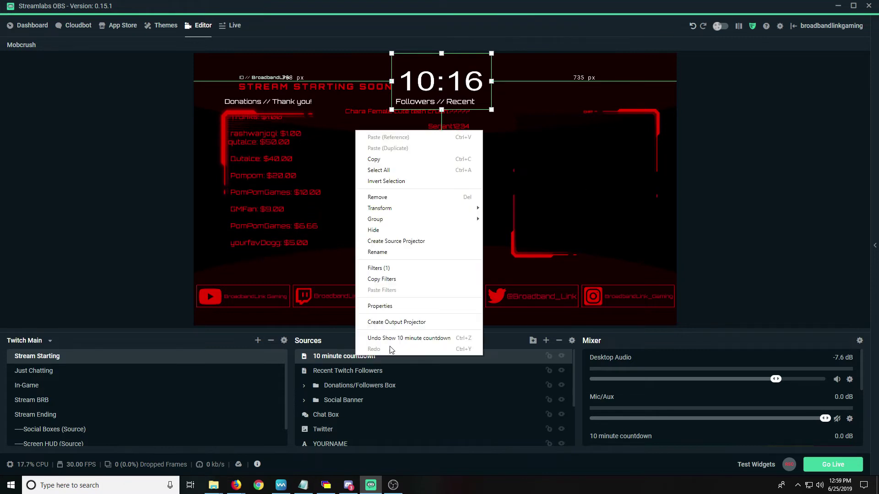
{"action": "left_click", "coordinate": [394, 306]}
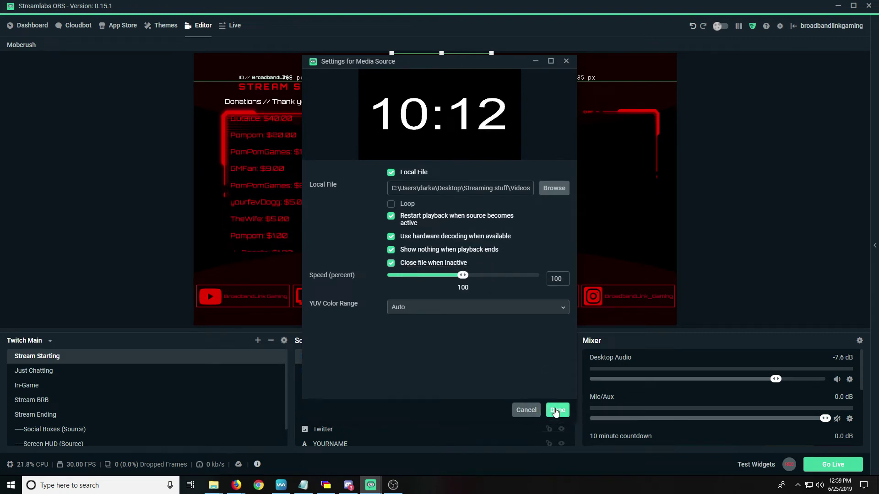
{"action": "left_click", "coordinate": [556, 410]}
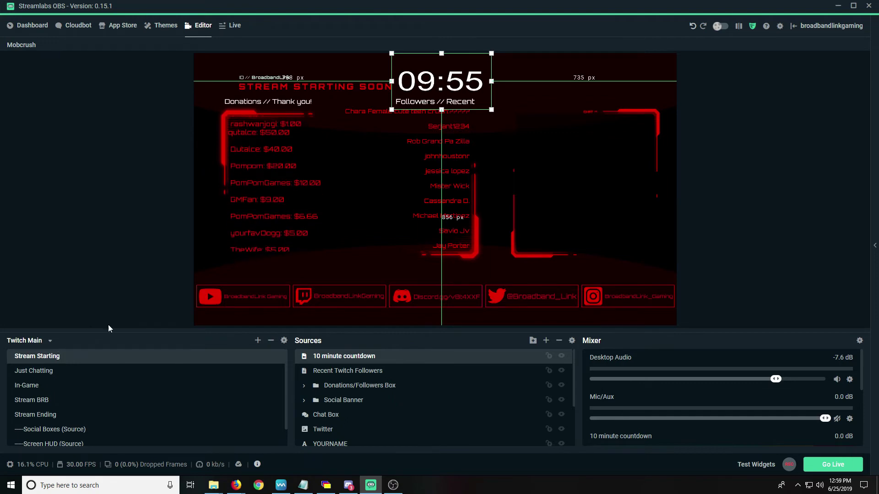
Step: Hide the 10 minute countdown and create a Media Source named '5 minute timer'
{"action": "left_click", "coordinate": [562, 356]}
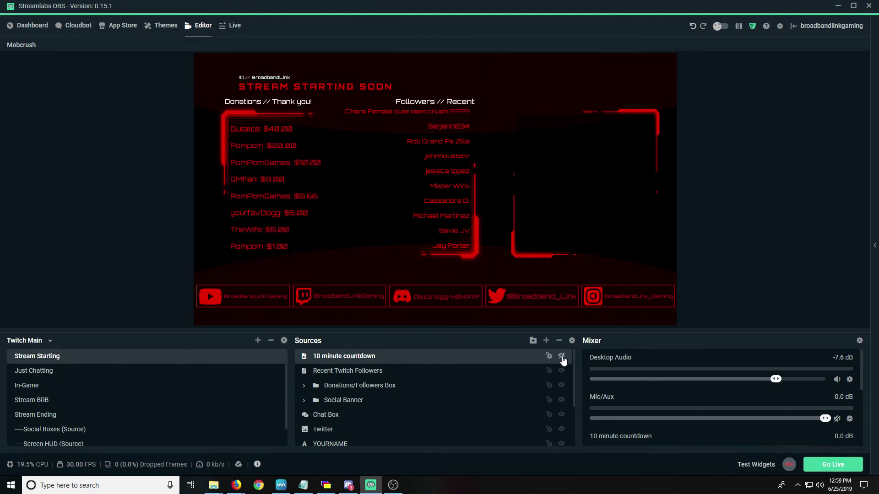
{"action": "left_click", "coordinate": [546, 341]}
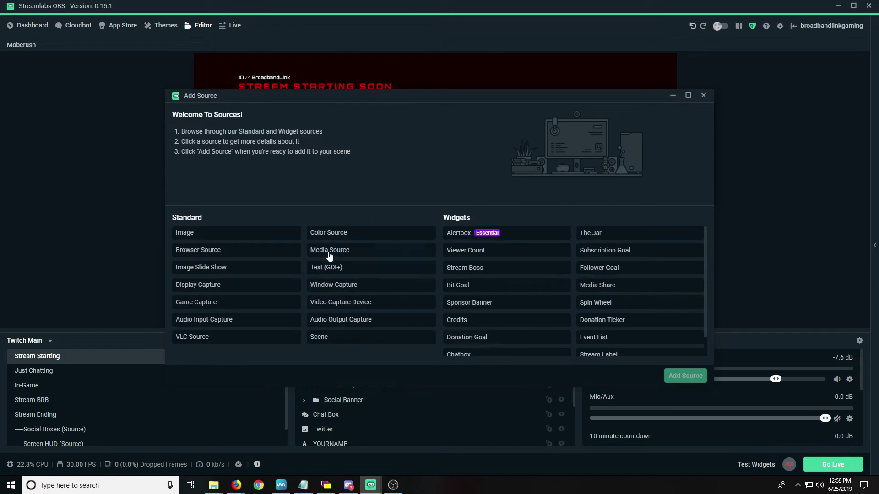
{"action": "left_click", "coordinate": [330, 253]}
{"action": "left_click", "coordinate": [669, 376]}
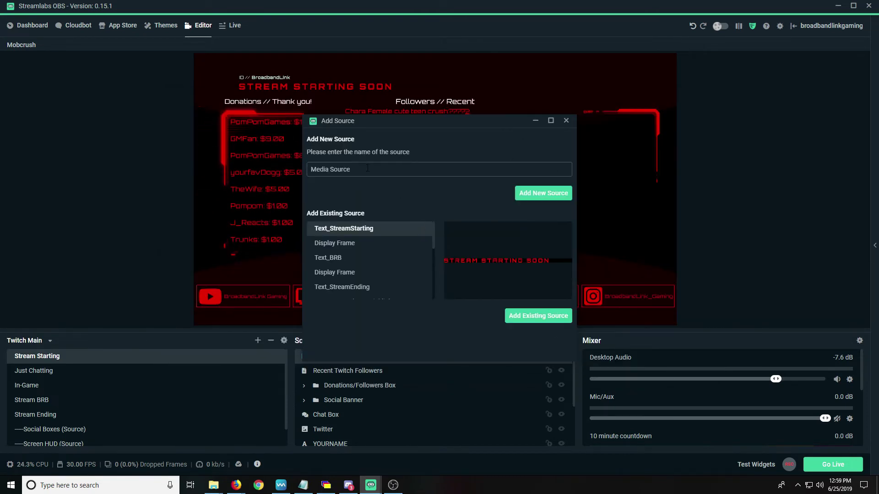
{"action": "type", "text": "5"}
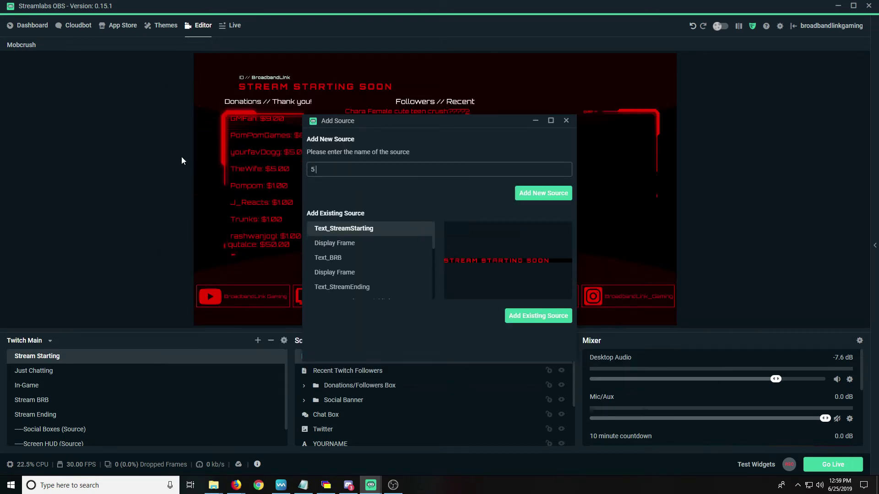
{"action": "type", "text": " minute  timer"}
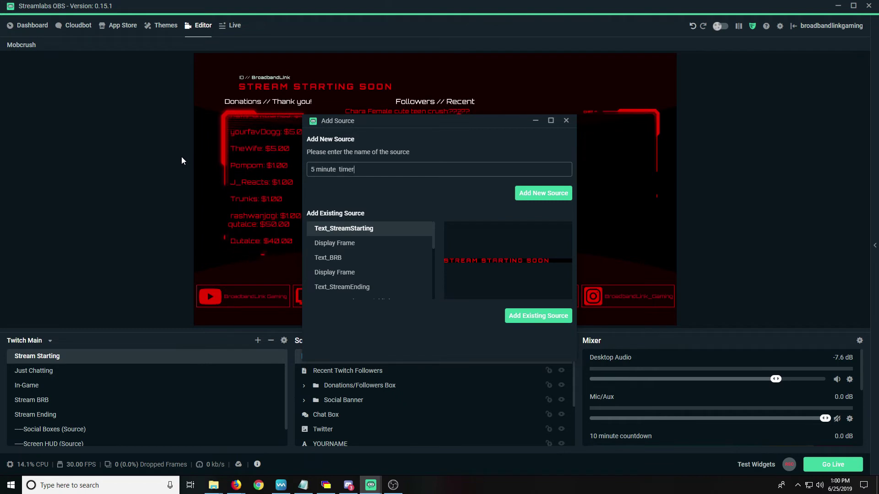
{"action": "left_click", "coordinate": [525, 194]}
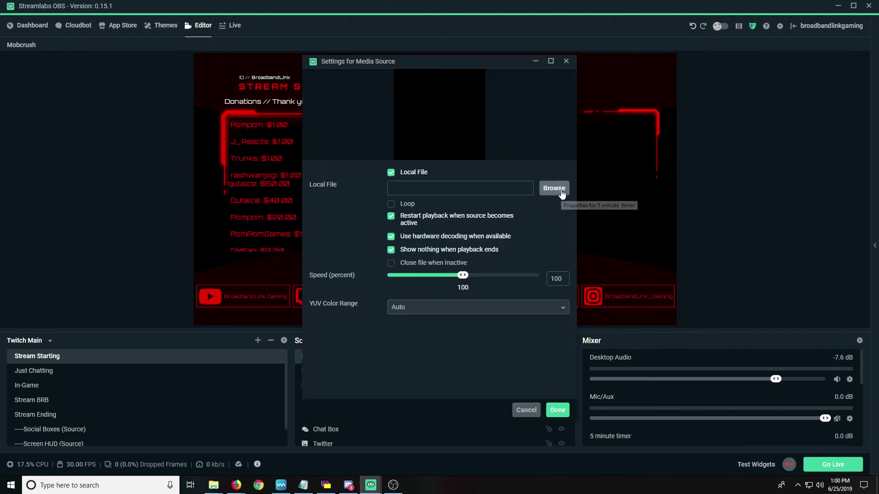
Step: Load the 'five 30 contdown' video into the timer with Close file when inactive enabled
{"action": "left_click", "coordinate": [558, 189]}
{"action": "left_click", "coordinate": [646, 133]}
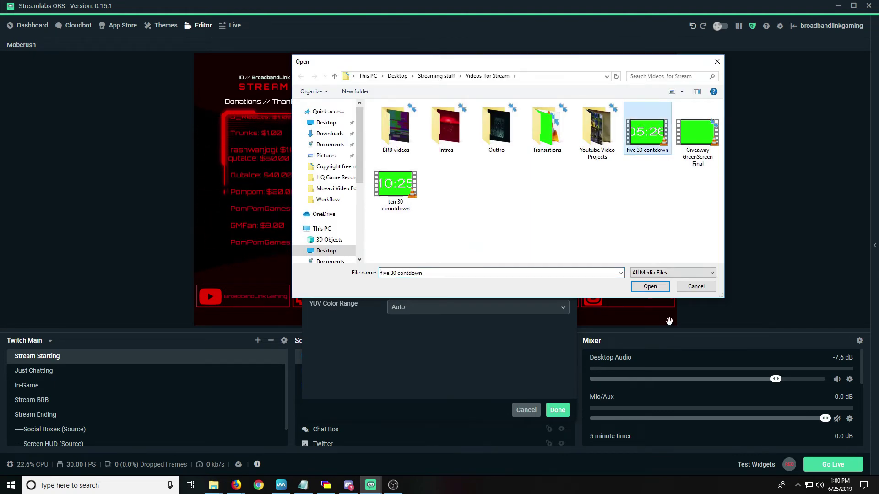
{"action": "left_click", "coordinate": [650, 286]}
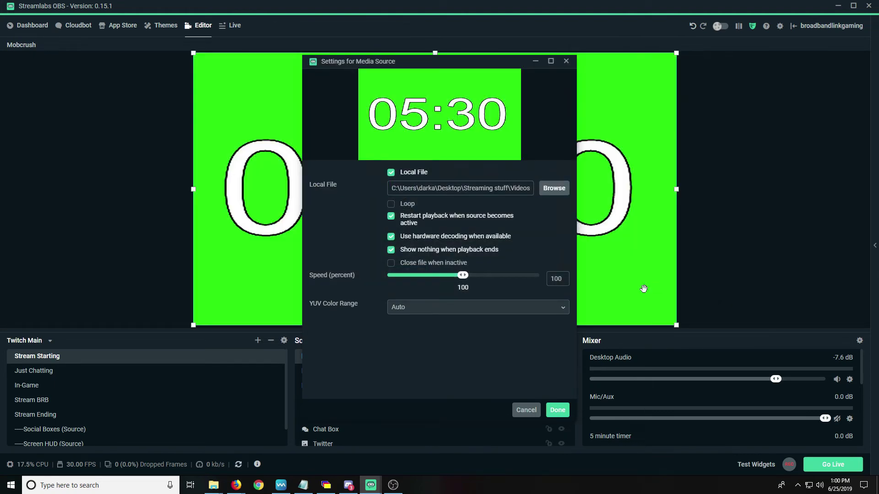
{"action": "left_click", "coordinate": [390, 264]}
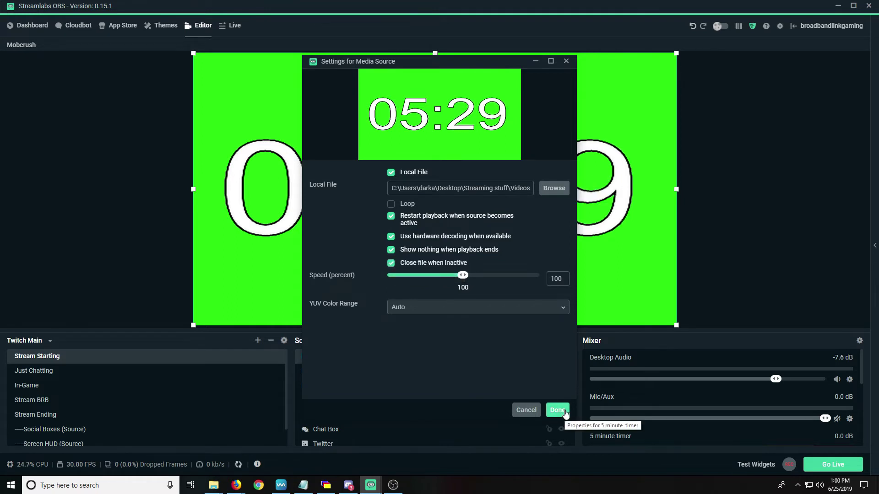
{"action": "left_click", "coordinate": [559, 410]}
Step: Add a Chroma Key filter to the 5 minute timer to remove its green background
{"action": "right_click", "coordinate": [336, 355]}
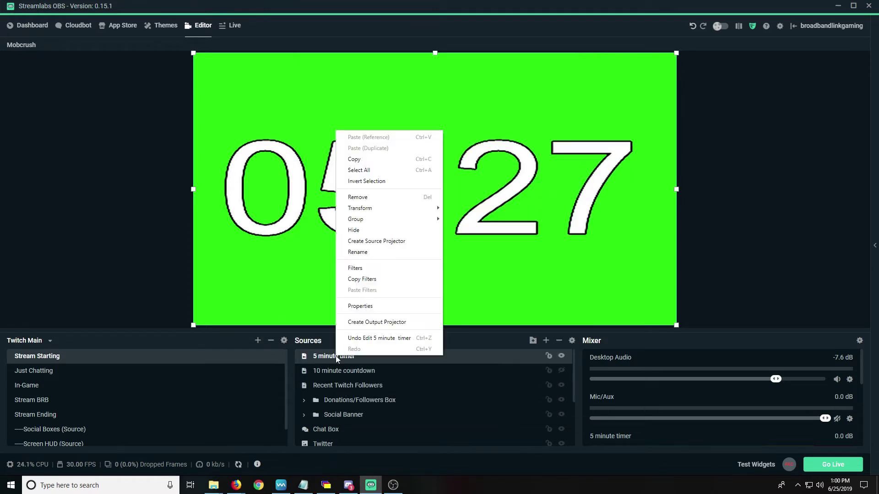
{"action": "left_click", "coordinate": [362, 266]}
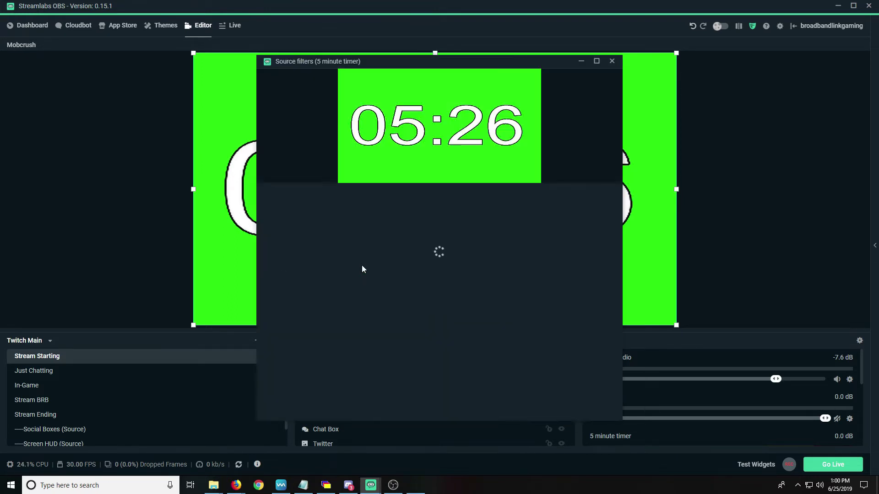
{"action": "left_click", "coordinate": [268, 203]}
{"action": "left_click", "coordinate": [402, 185]}
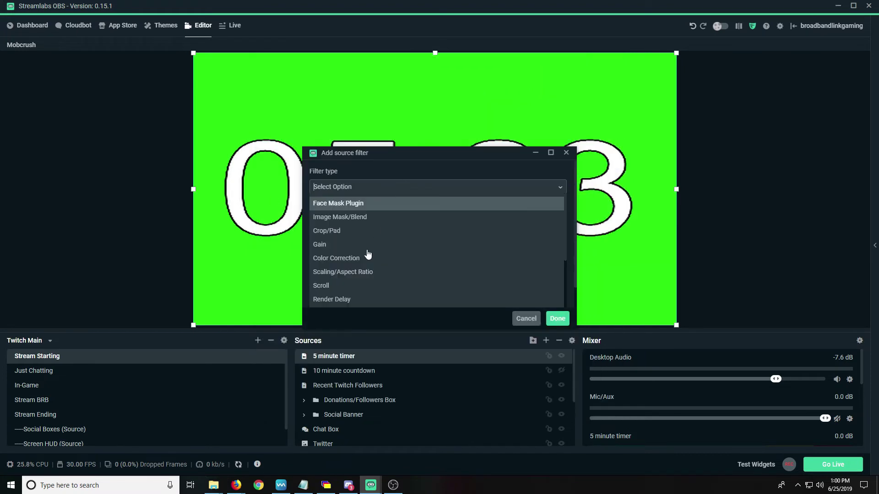
{"action": "scroll", "coordinate": [367, 253], "scroll_direction": "down", "scroll_amount": 5}
{"action": "left_click", "coordinate": [333, 219]}
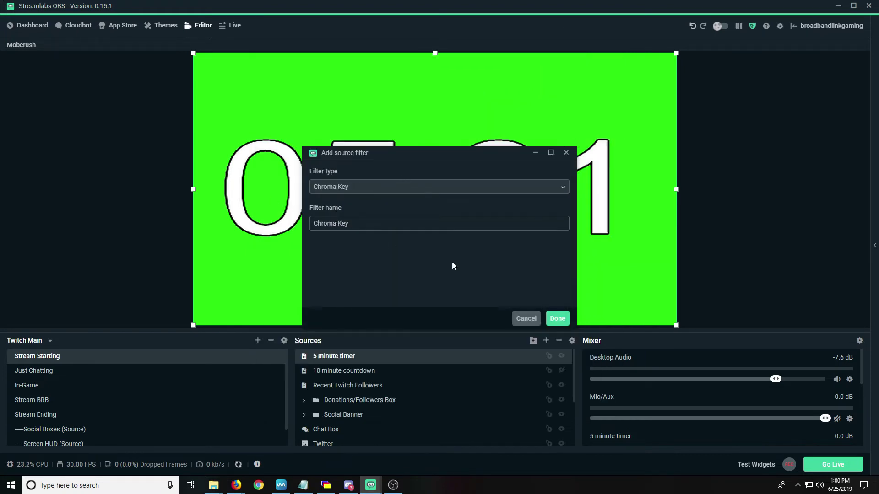
{"action": "left_click", "coordinate": [557, 319]}
{"action": "left_click", "coordinate": [601, 409]}
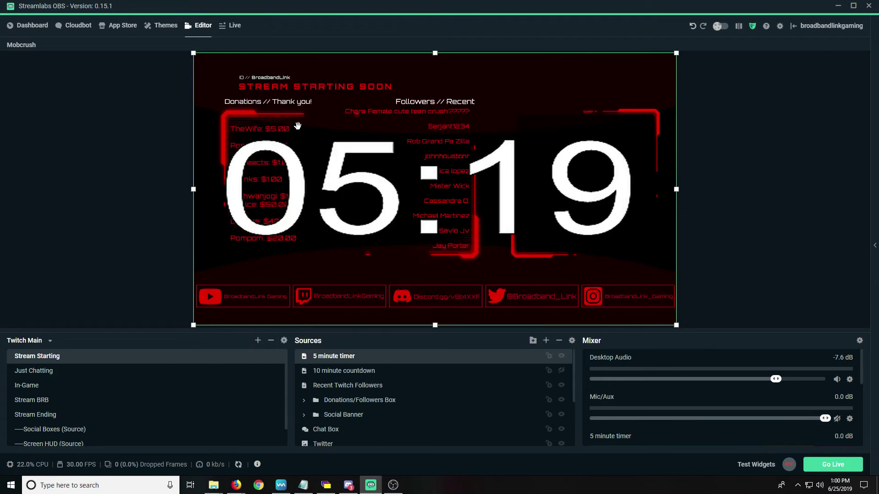
Step: Shrink the 5 minute timer and position it at the top centre of the scene
{"action": "left_click_drag", "start_coordinate": [212, 54], "coordinate": [545, 239]}
{"action": "left_click_drag", "start_coordinate": [575, 273], "coordinate": [449, 76]}
{"action": "left_click_drag", "start_coordinate": [543, 125], "coordinate": [501, 94]}
{"action": "left_click_drag", "start_coordinate": [444, 65], "coordinate": [449, 78]}
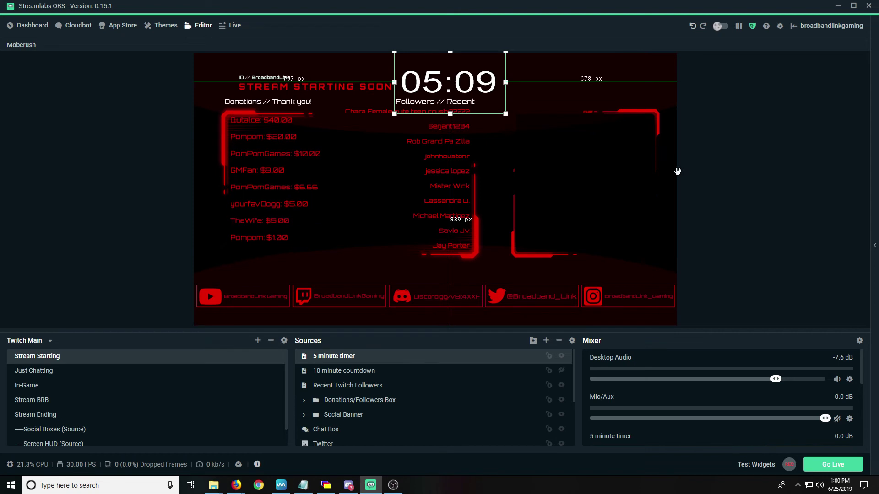
Step: Leave the 5 minute timer hidden and the 10 minute countdown visible, now reading 10:28
{"action": "left_click", "coordinate": [562, 356]}
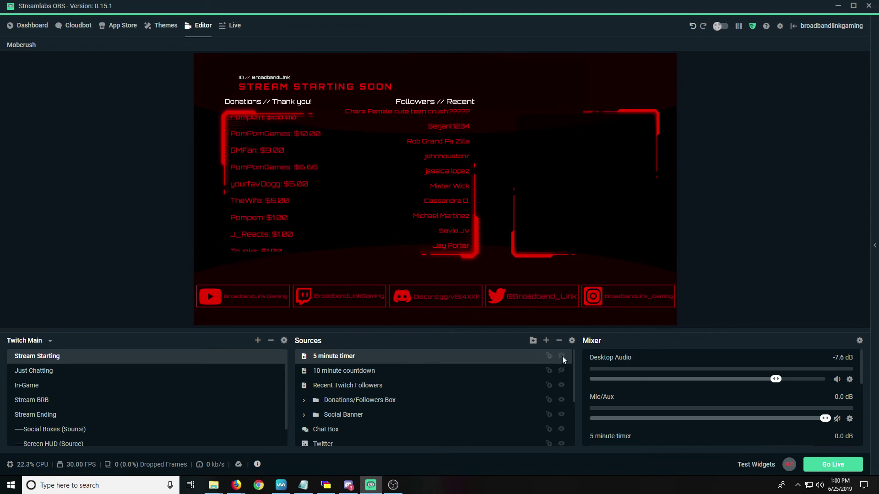
{"action": "left_click", "coordinate": [562, 356]}
{"action": "left_click", "coordinate": [561, 356]}
{"action": "left_click", "coordinate": [562, 370]}
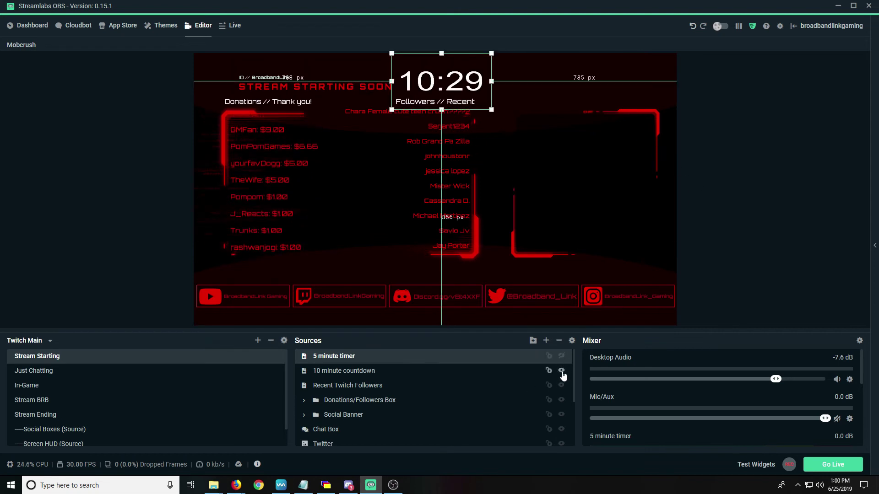
{"action": "left_click", "coordinate": [562, 371]}
{"action": "left_click", "coordinate": [562, 356]}
{"action": "left_click", "coordinate": [561, 356]}
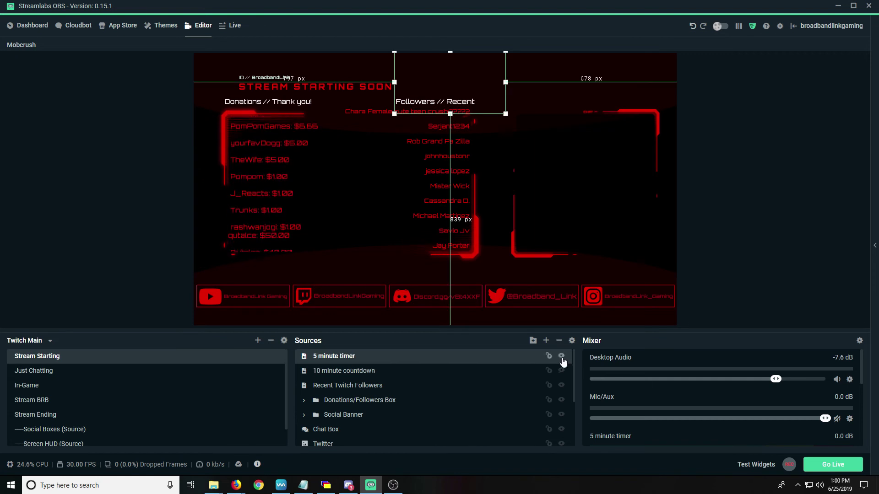
{"action": "left_click", "coordinate": [562, 370]}
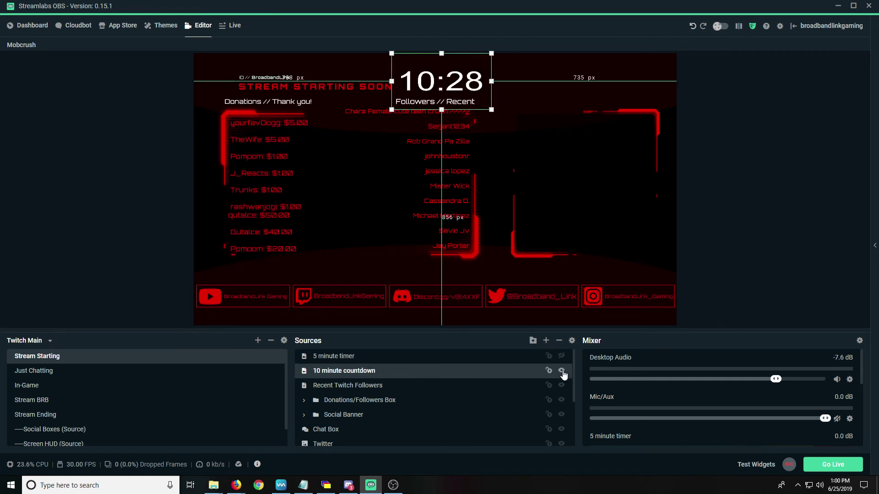